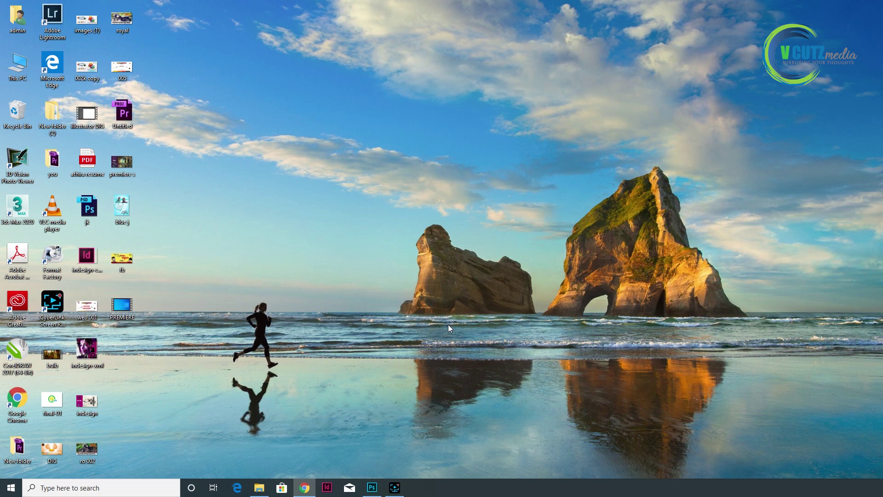
Launch Adobe After Effects CC 2017 by searching 'after' in the Start menu
{"action": "left_click", "coordinate": [105, 491]}
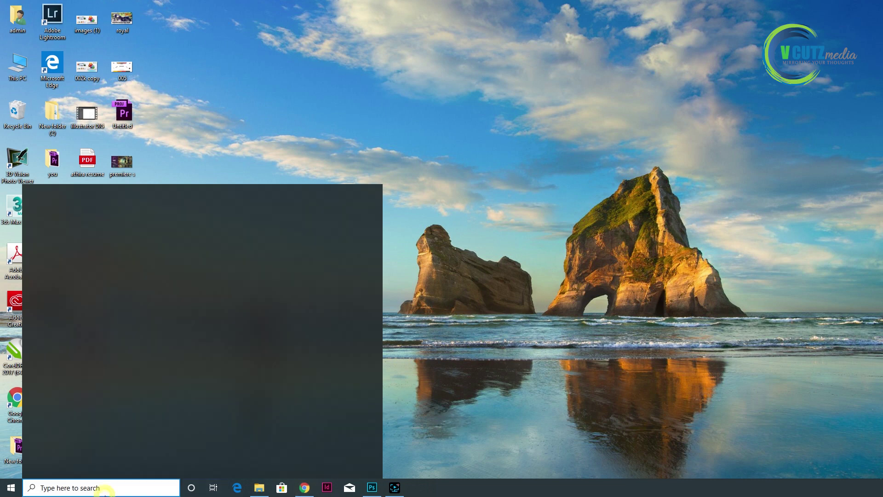
{"action": "type", "text": "after"}
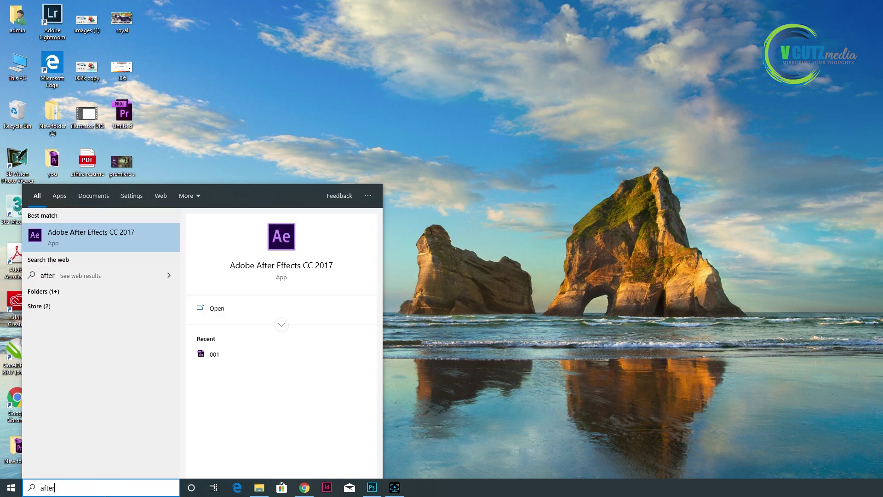
{"action": "key", "text": "Return"}
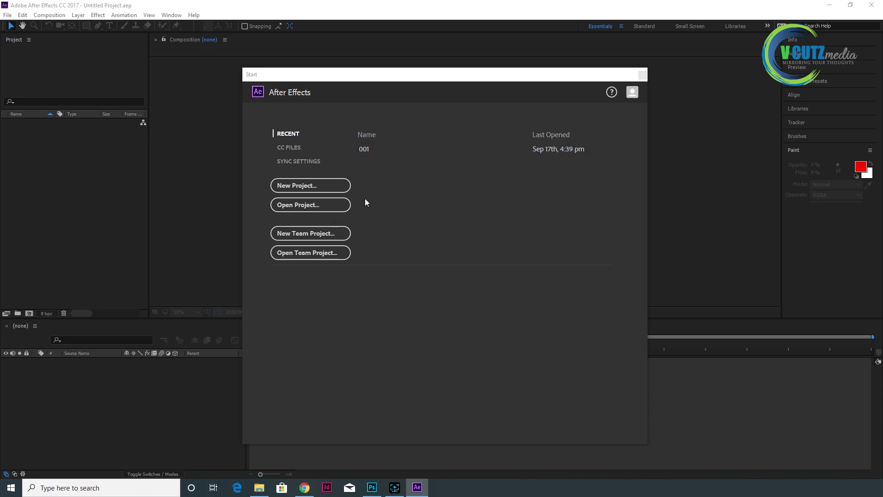
Start a new empty untitled project, then focus the composition viewer and timeline panels
{"action": "left_click", "coordinate": [331, 186]}
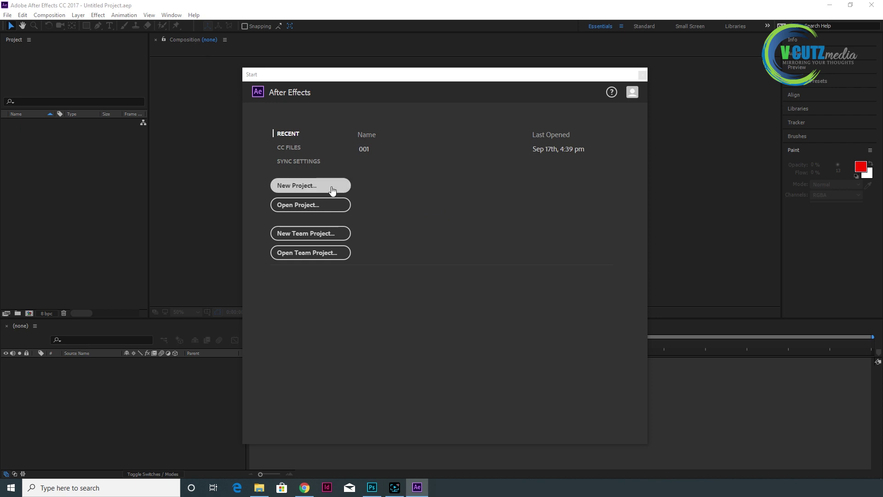
{"action": "left_click", "coordinate": [322, 186]}
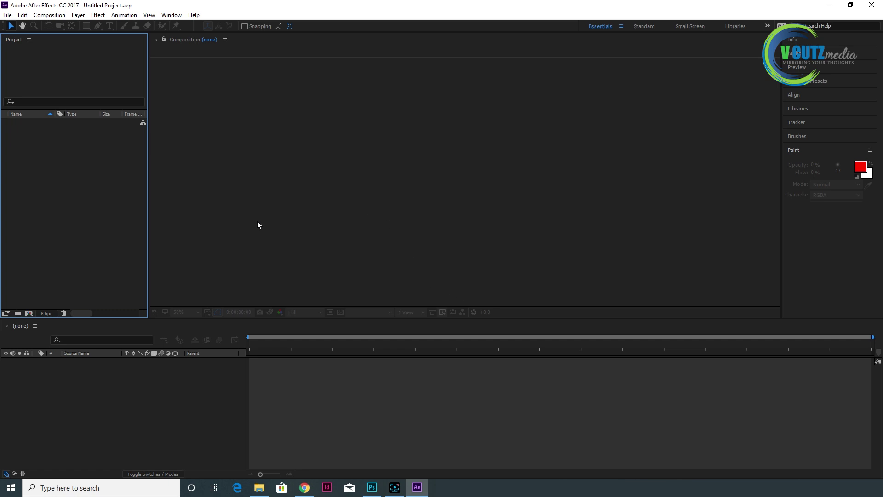
{"action": "left_click", "coordinate": [231, 173]}
{"action": "left_click", "coordinate": [78, 164]}
{"action": "left_click", "coordinate": [358, 167]}
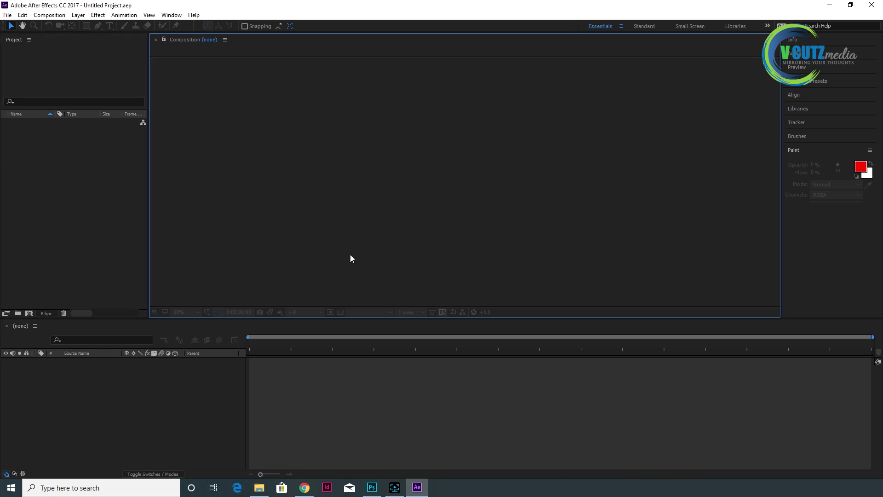
{"action": "left_click", "coordinate": [333, 375]}
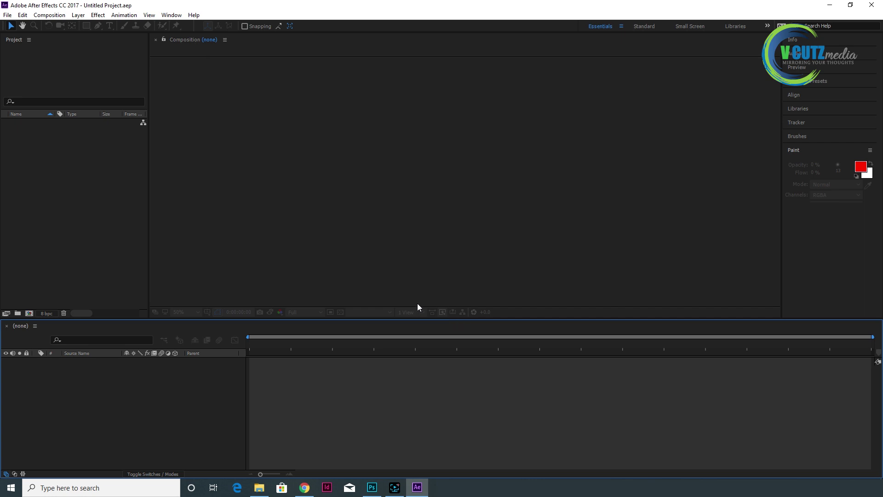
Bring up Composition Settings for a new composition, Comp 1, HDTV 1080 29.97
{"action": "left_click", "coordinate": [8, 15]}
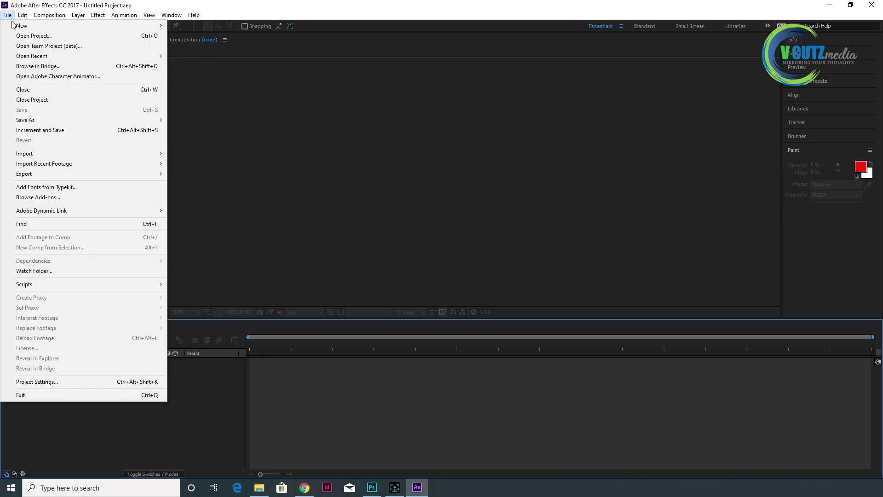
{"action": "mouse_move", "coordinate": [17, 27]}
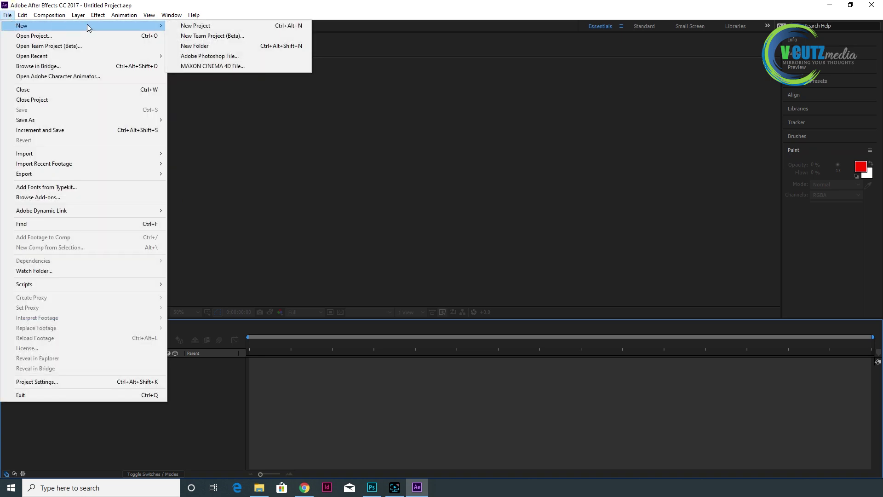
{"action": "mouse_move", "coordinate": [49, 16]}
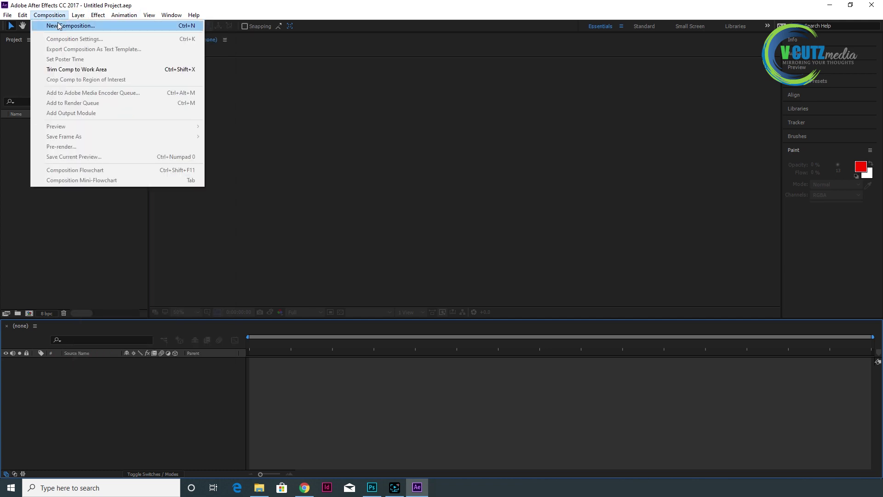
{"action": "left_click", "coordinate": [59, 26]}
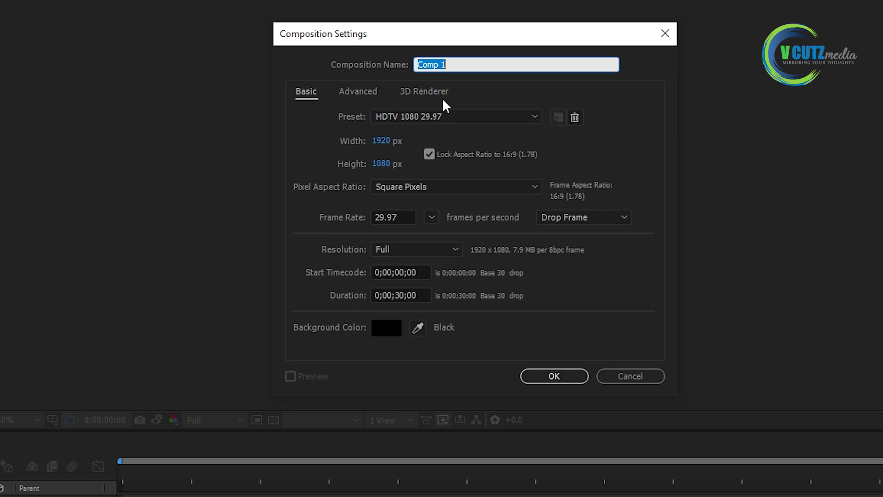
{"action": "left_click", "coordinate": [451, 116]}
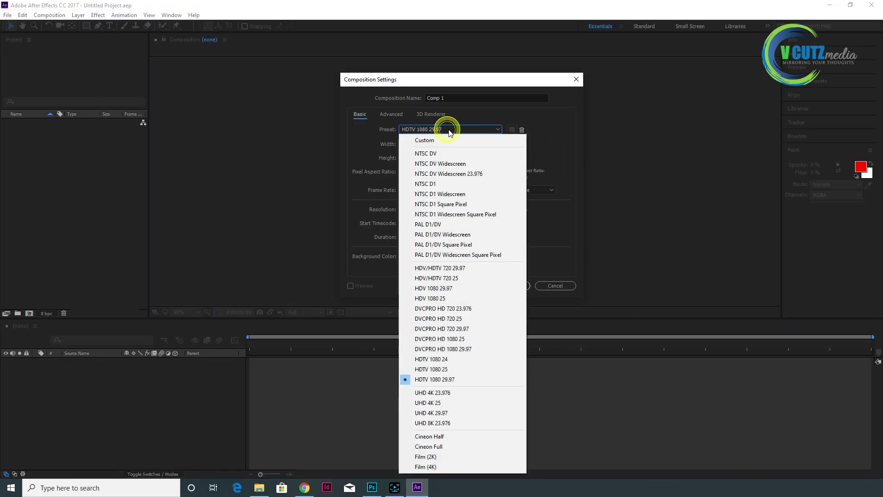
{"action": "left_click", "coordinate": [446, 382]}
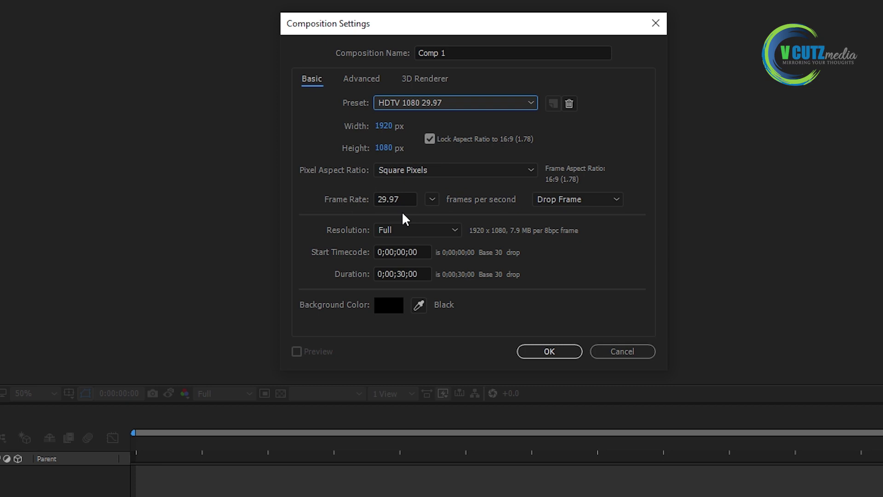
{"action": "left_click", "coordinate": [450, 230]}
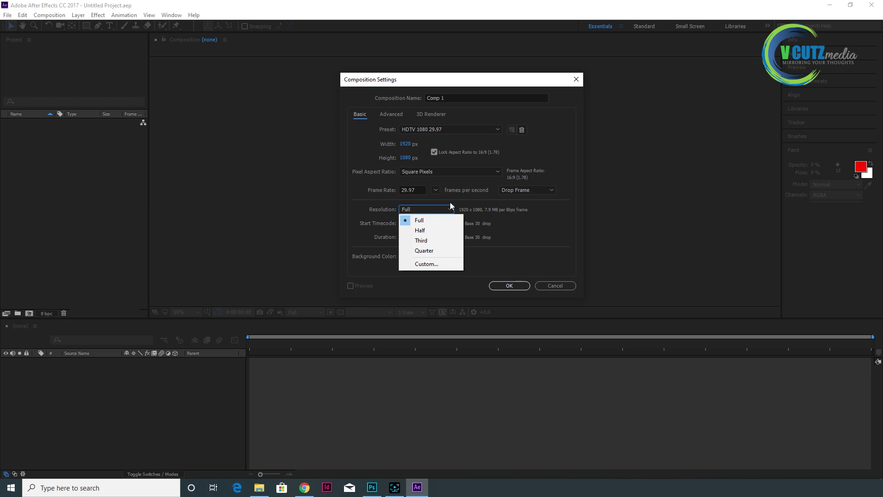
{"action": "left_click", "coordinate": [420, 208]}
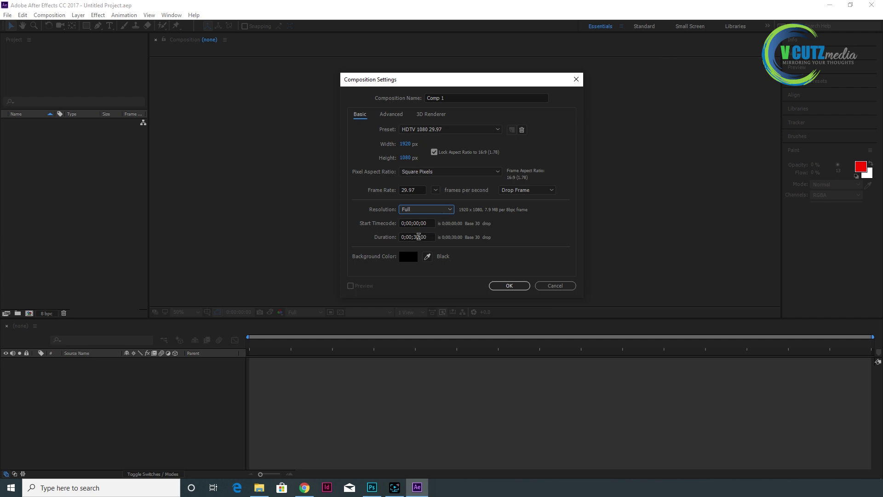
Keep a black background after trying red, and create the 1920x1080, 30-second Comp 1
{"action": "left_click", "coordinate": [411, 256]}
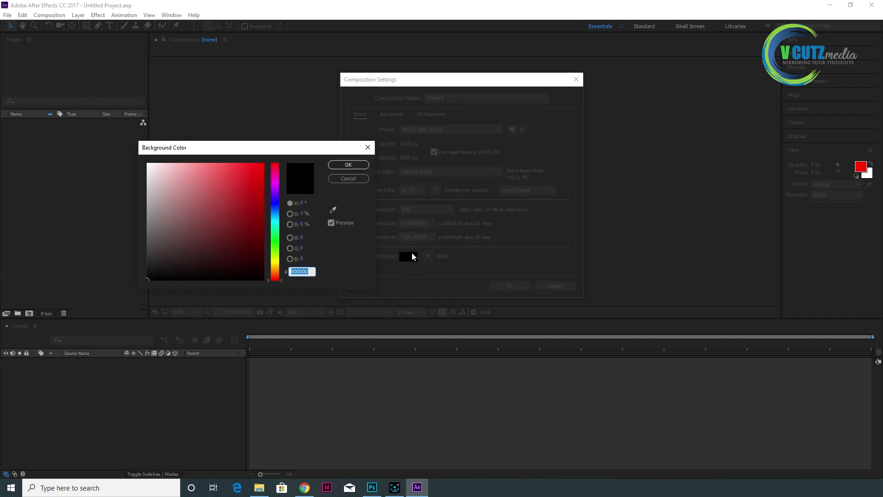
{"action": "left_click", "coordinate": [240, 180]}
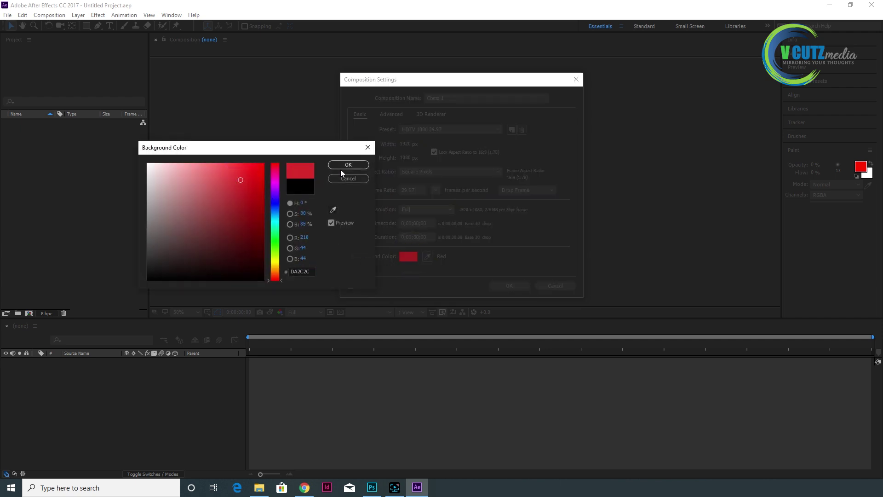
{"action": "left_click", "coordinate": [148, 277]}
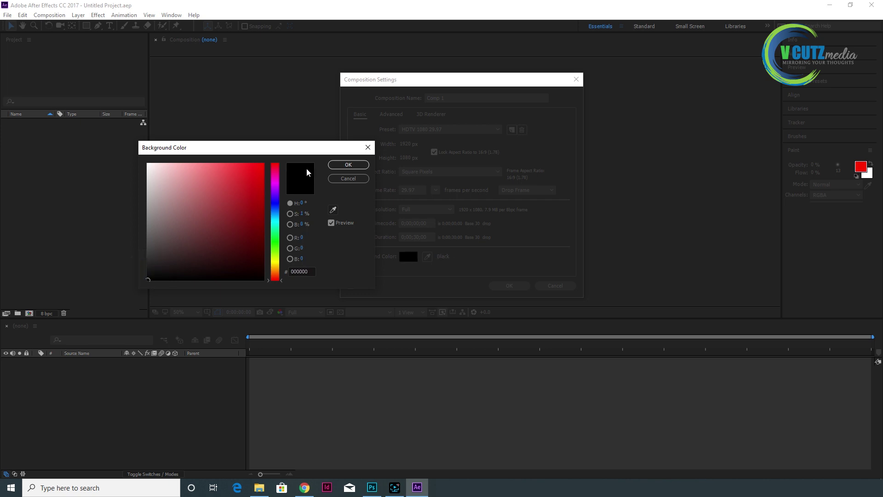
{"action": "left_click", "coordinate": [350, 165]}
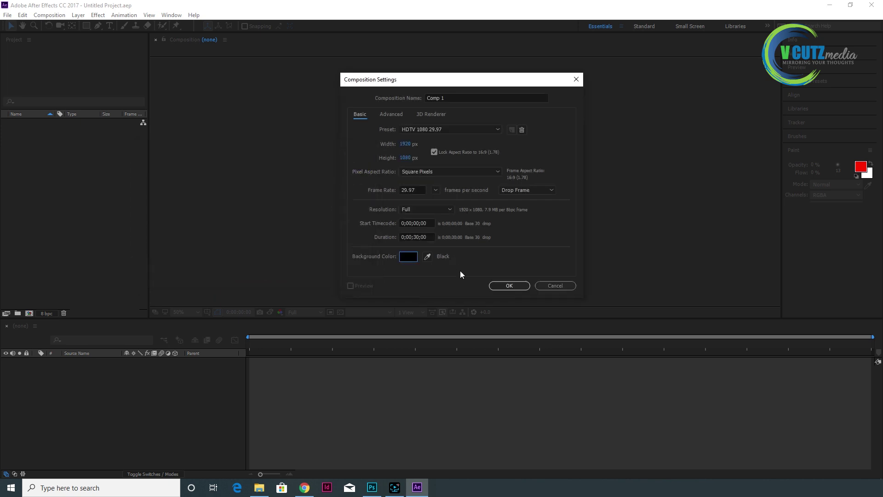
{"action": "left_click", "coordinate": [510, 286]}
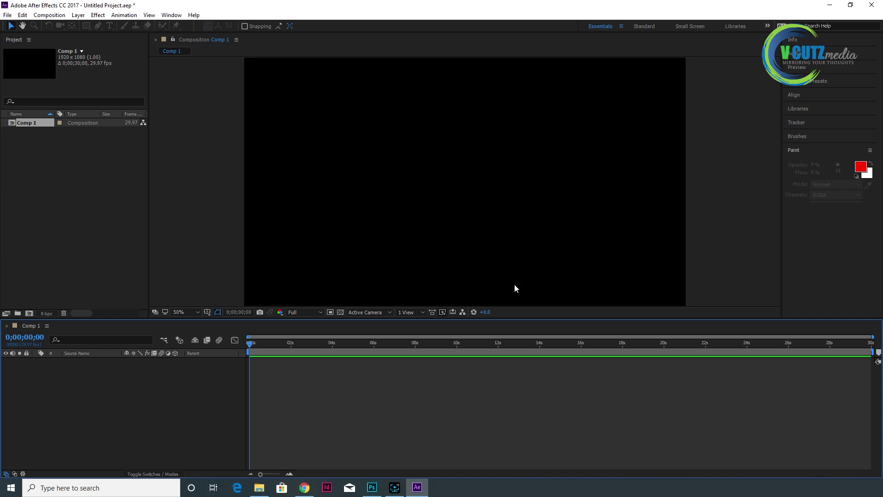
{"action": "left_click", "coordinate": [92, 188]}
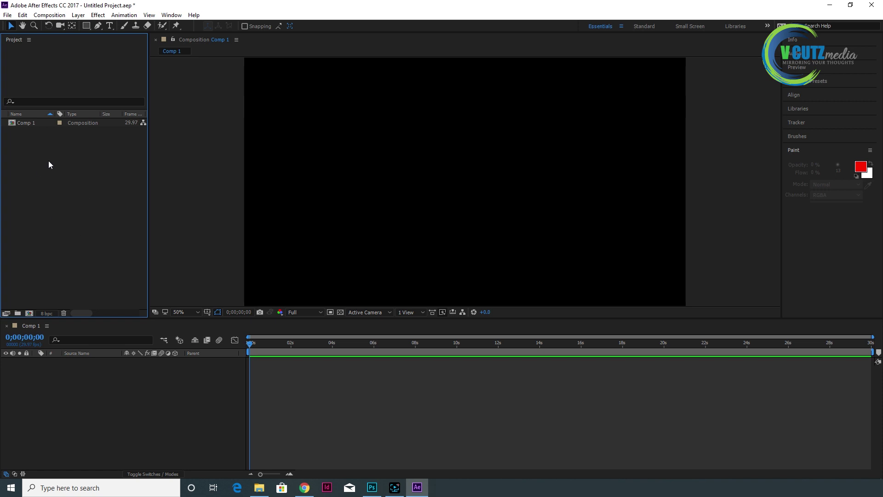
{"action": "right_click", "coordinate": [65, 159]}
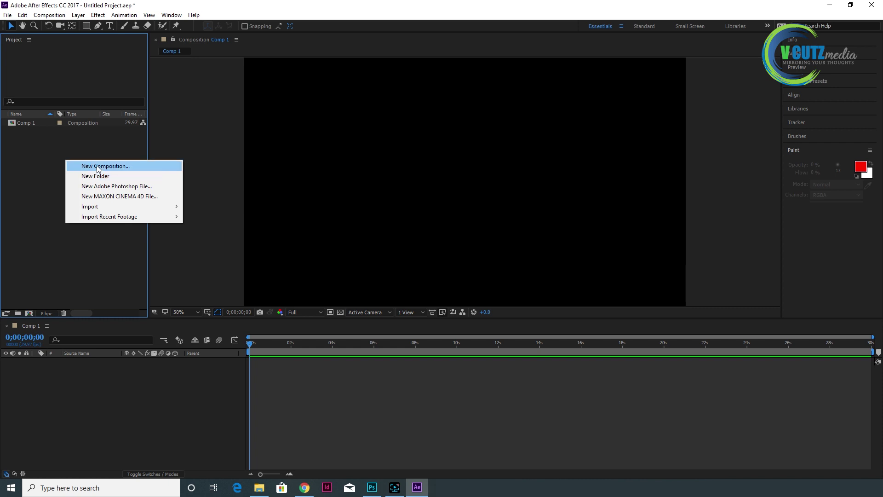
{"action": "left_click", "coordinate": [30, 313]}
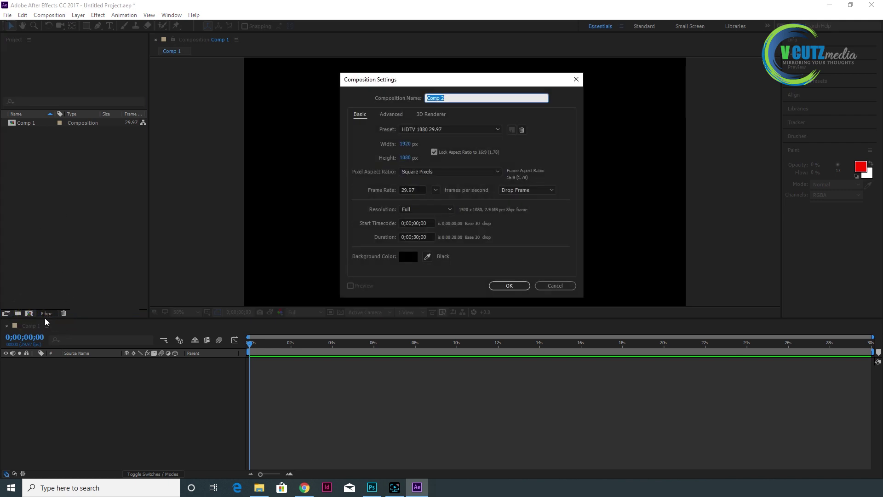
{"action": "left_click", "coordinate": [557, 290]}
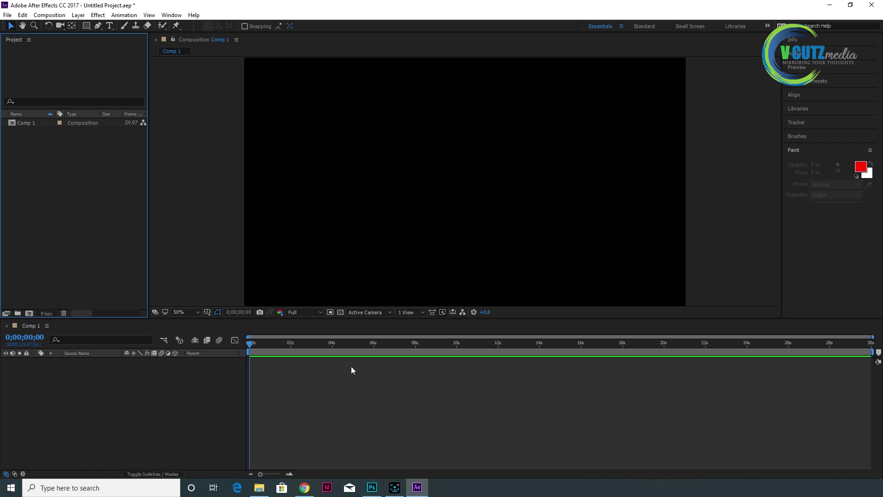
Select Comp 1 and review its Composition Settings, closing them without changes
{"action": "left_click", "coordinate": [49, 16]}
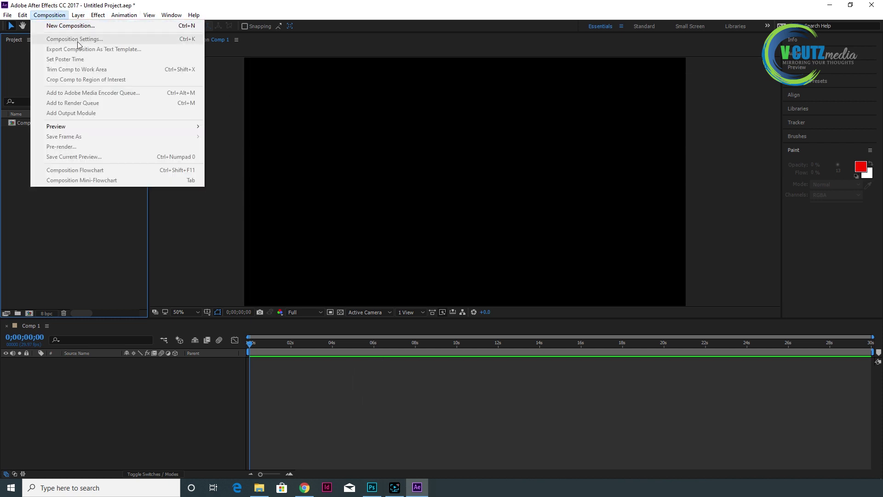
{"action": "left_click", "coordinate": [10, 142]}
{"action": "left_click", "coordinate": [23, 123]}
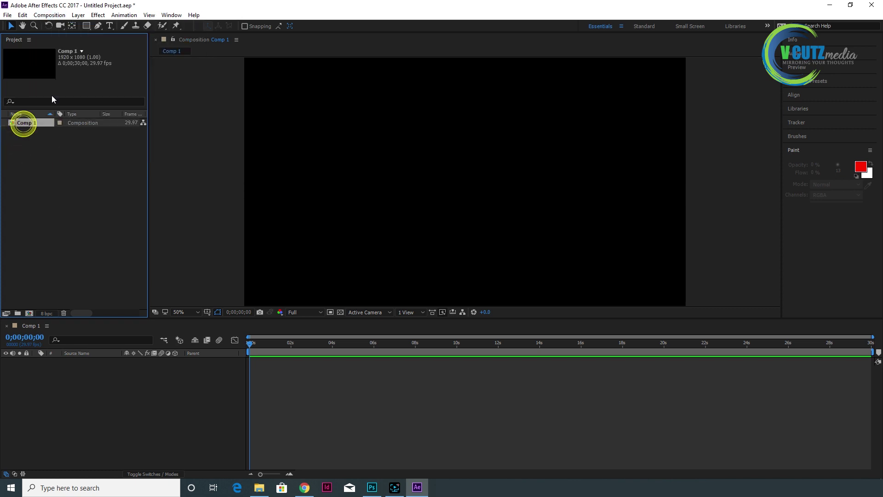
{"action": "left_click", "coordinate": [49, 16]}
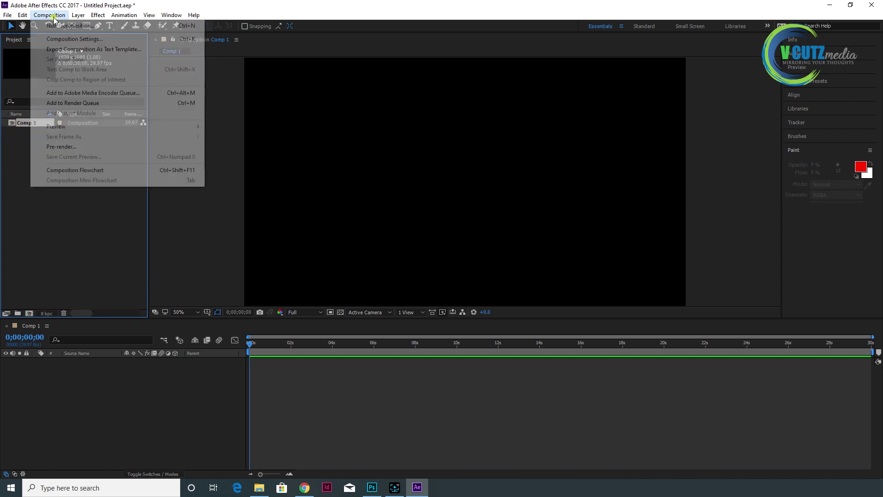
{"action": "left_click", "coordinate": [64, 41]}
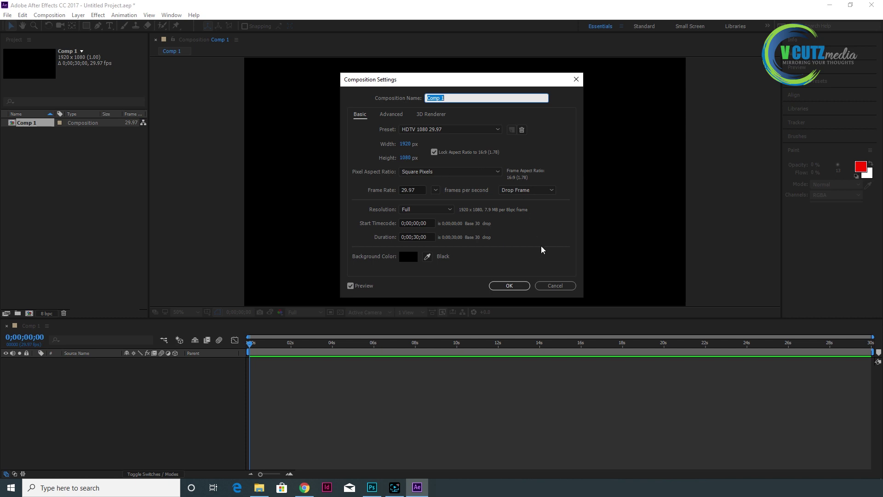
{"action": "left_click", "coordinate": [566, 284]}
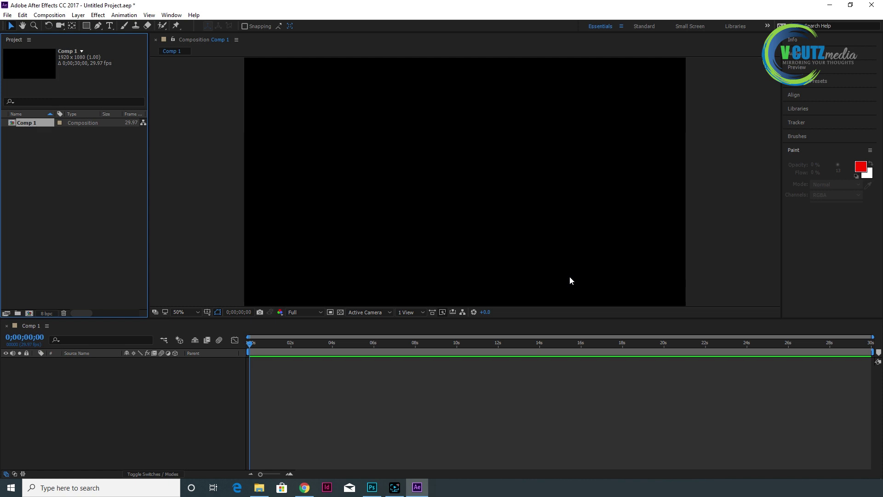
Add an empty Shape Layer 1 to Comp 1 via Layer > New > Shape Layer
{"action": "left_click", "coordinate": [203, 142]}
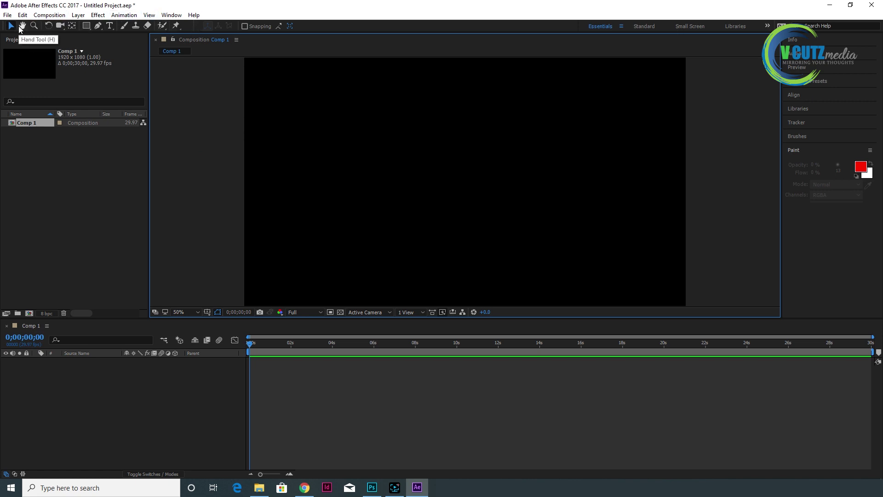
{"action": "left_click", "coordinate": [79, 16]}
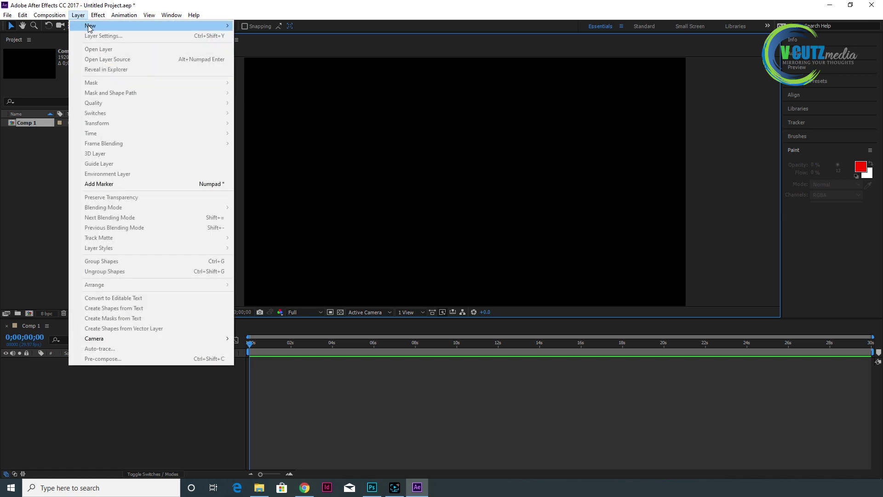
{"action": "mouse_move", "coordinate": [92, 26]}
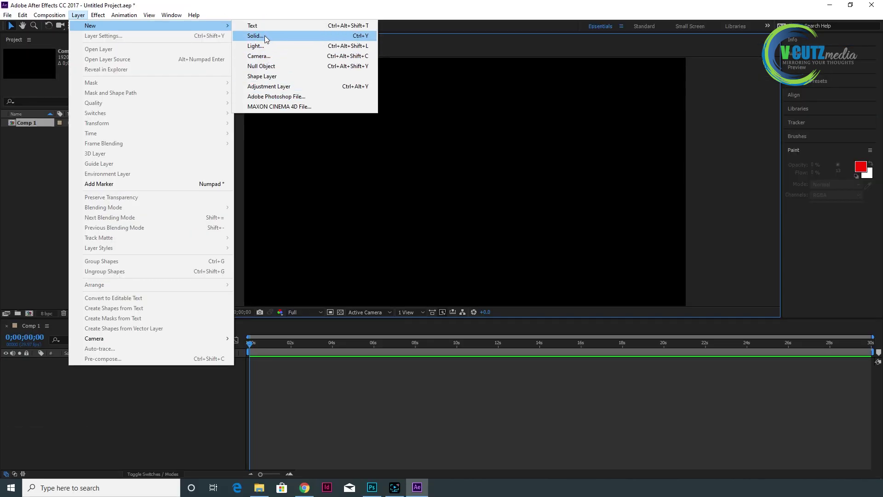
{"action": "left_click", "coordinate": [278, 76]}
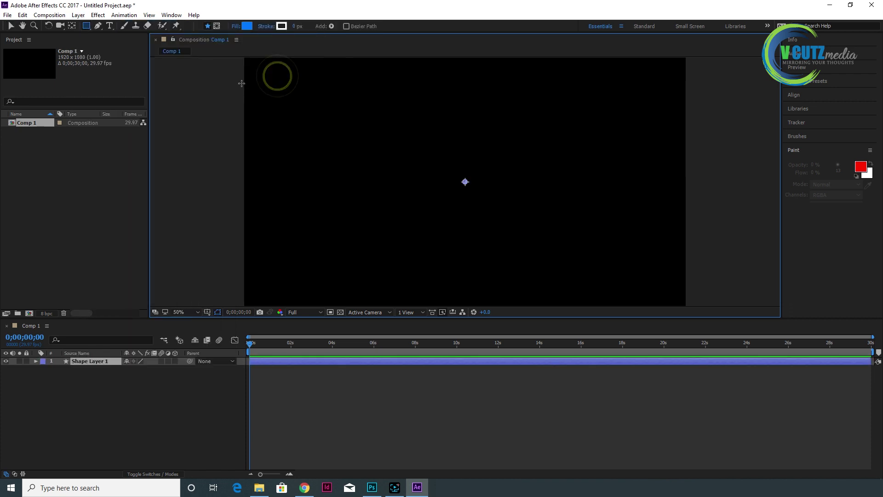
{"action": "left_click", "coordinate": [86, 26]}
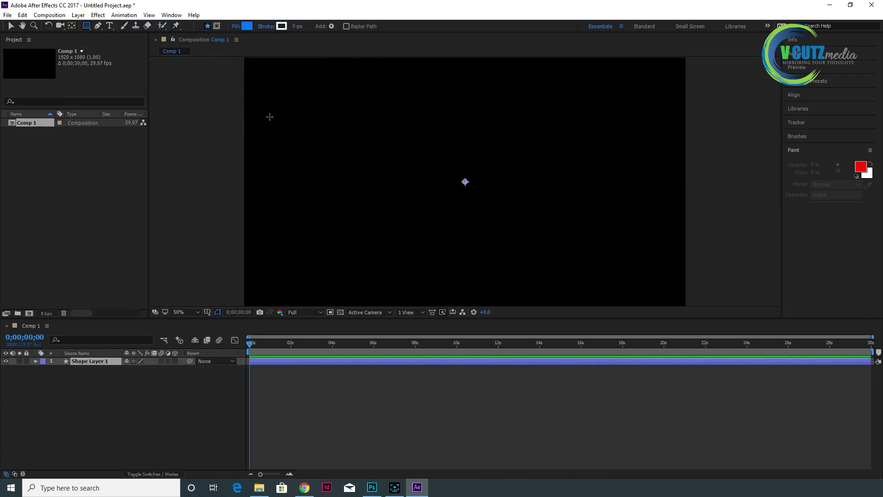
Draw a rectangle in the middle of the composition with a green 00FF66 fill
{"action": "mouse_move", "coordinate": [367, 127]}
{"action": "left_mouse_down"}
{"action": "mouse_move", "coordinate": [413, 170]}
{"action": "mouse_move", "coordinate": [589, 260]}
{"action": "left_mouse_up"}
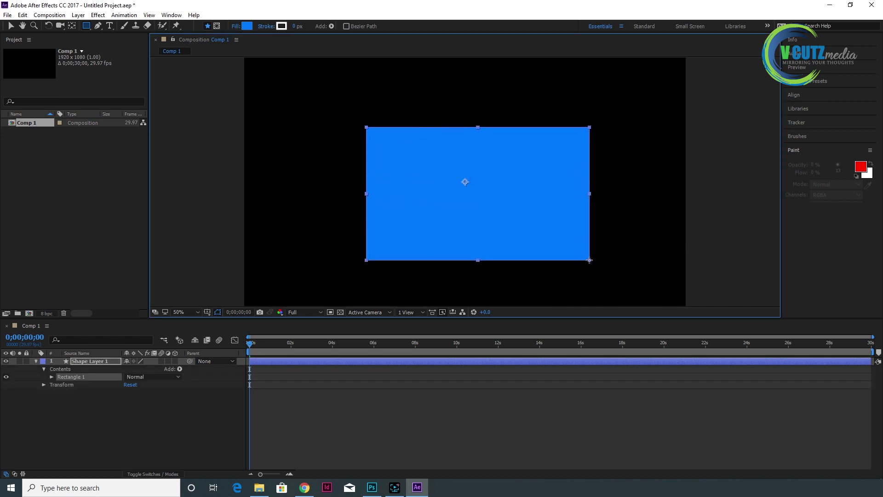
{"action": "left_click", "coordinate": [247, 26]}
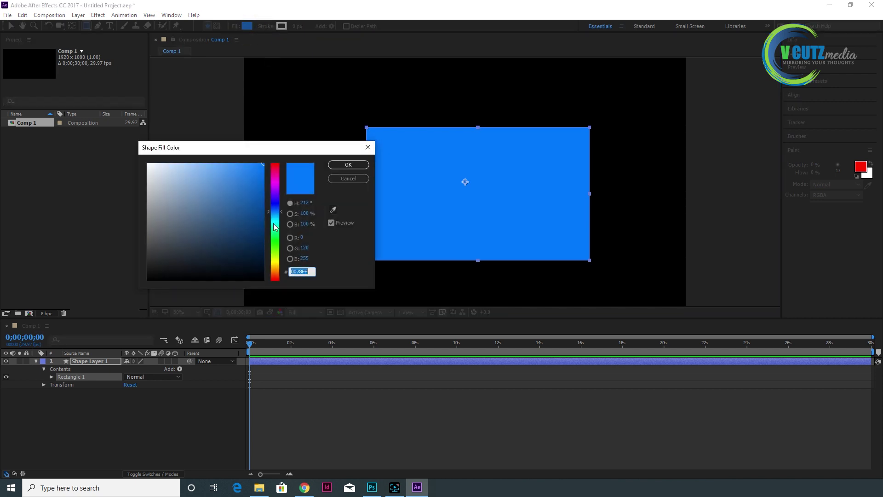
{"action": "left_click_drag", "start_coordinate": [276, 227], "coordinate": [276, 233]}
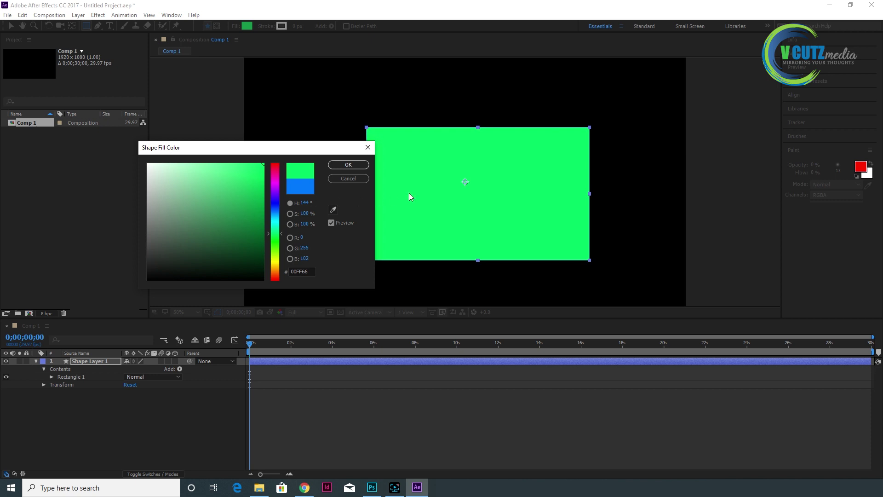
{"action": "left_click", "coordinate": [348, 164]}
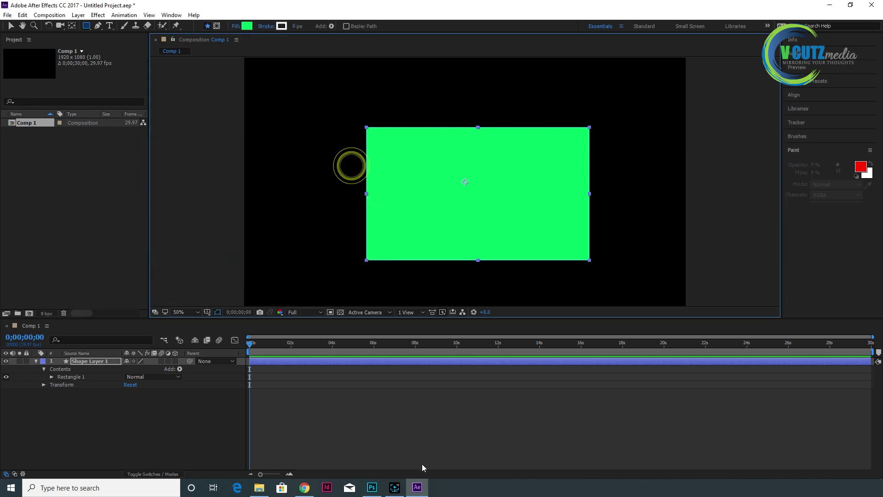
Give Rectangle 1 a 2 px dark red AB1212 stroke
{"action": "left_click", "coordinate": [281, 26]}
{"action": "left_click", "coordinate": [225, 210]}
{"action": "left_click", "coordinate": [252, 202]}
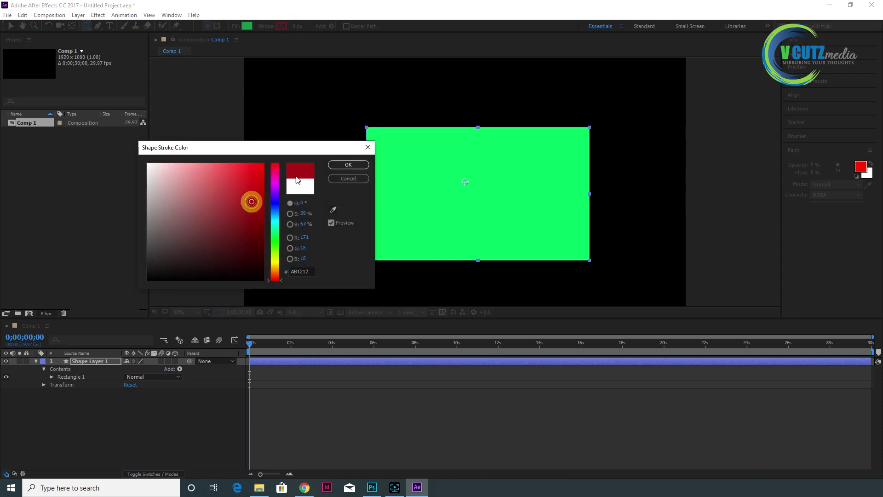
{"action": "left_click", "coordinate": [346, 165]}
{"action": "left_click", "coordinate": [297, 26]}
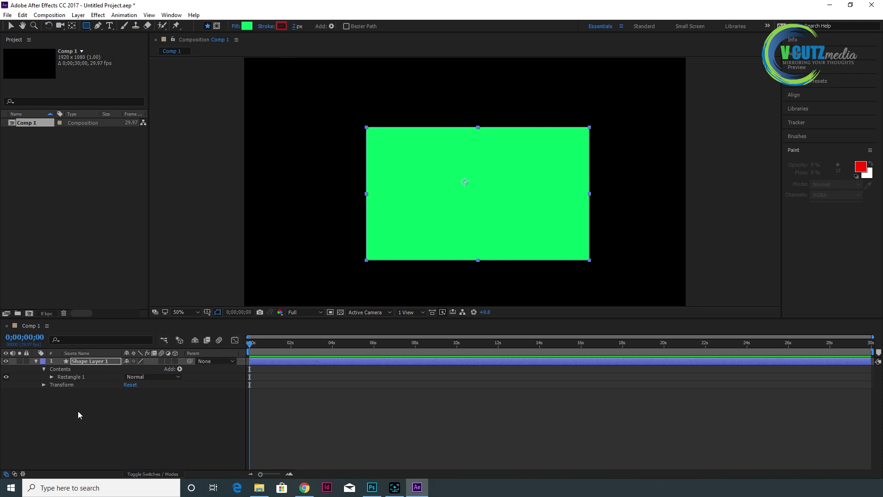
{"action": "left_click", "coordinate": [52, 377]}
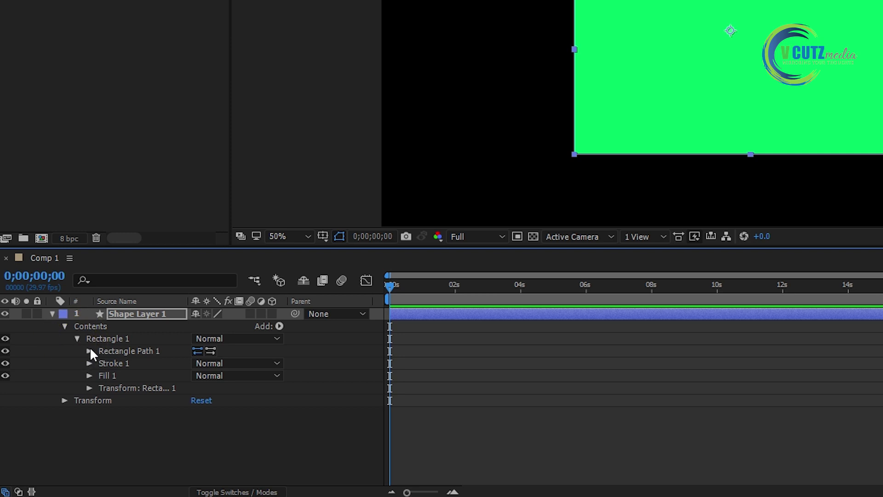
Collapse Rectangle 1 and expand Shape Layer 1's Transform properties
{"action": "left_click", "coordinate": [77, 338]}
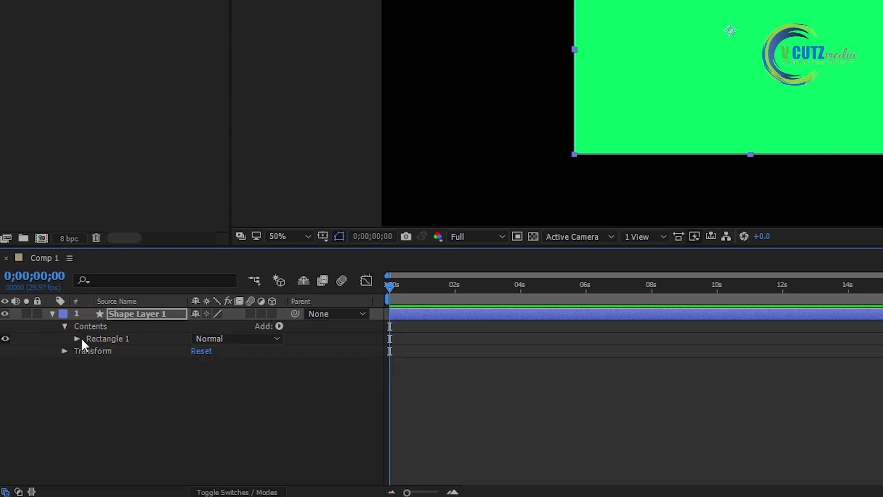
{"action": "left_click", "coordinate": [64, 351]}
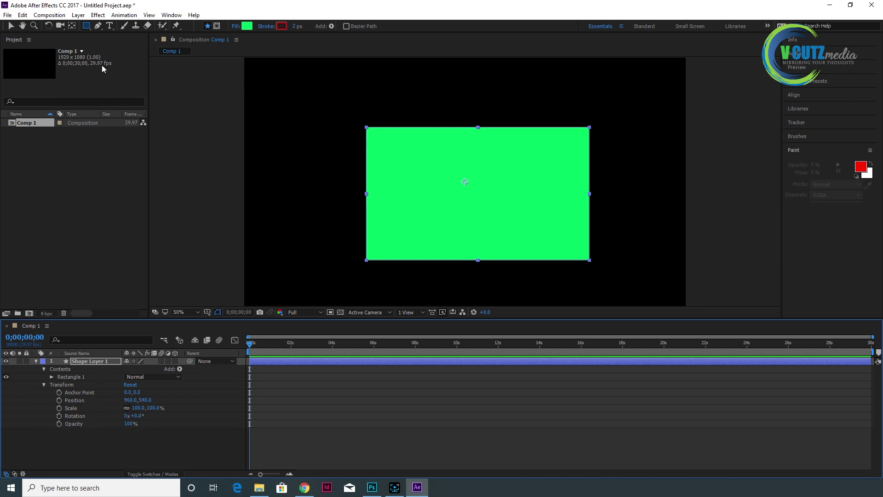
{"action": "left_click", "coordinate": [71, 27]}
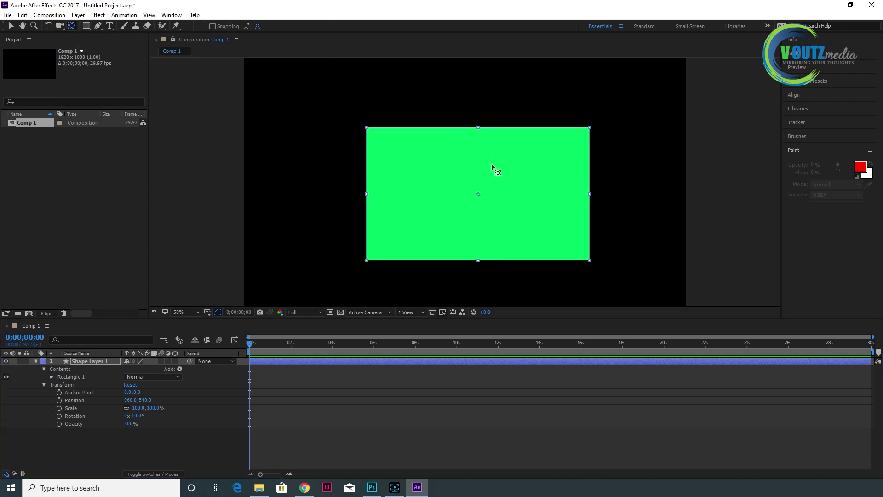
{"action": "left_click", "coordinate": [477, 194]}
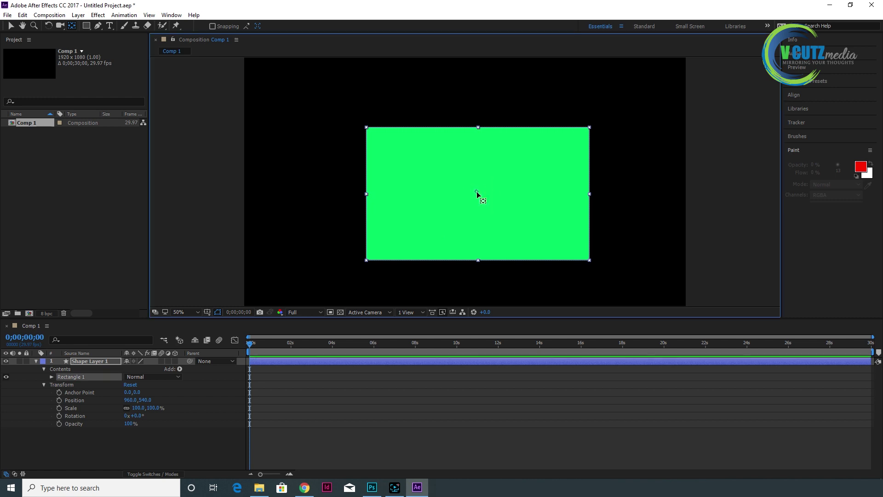
{"action": "left_click", "coordinate": [10, 26]}
{"action": "mouse_move", "coordinate": [509, 217]}
{"action": "left_mouse_down"}
{"action": "mouse_move", "coordinate": [461, 214]}
{"action": "mouse_move", "coordinate": [433, 194]}
{"action": "left_mouse_up"}
{"action": "left_click", "coordinate": [22, 25]}
{"action": "scroll", "coordinate": [483, 179], "scroll_direction": "up", "scroll_amount": 2}
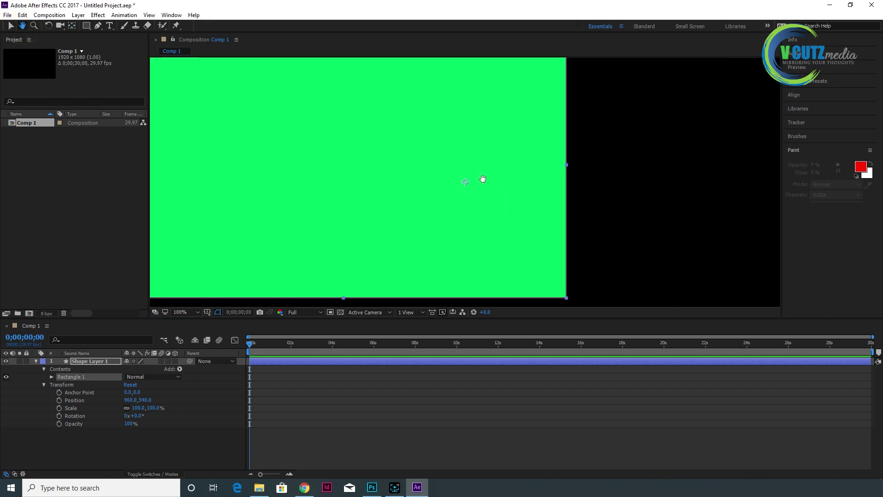
{"action": "scroll", "coordinate": [483, 179], "scroll_direction": "down", "scroll_amount": 3}
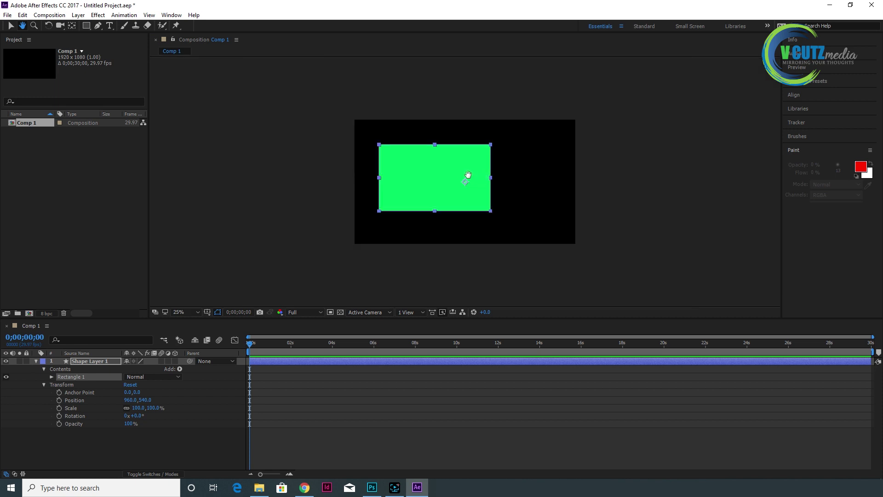
{"action": "mouse_move", "coordinate": [467, 178]}
{"action": "left_mouse_down"}
{"action": "mouse_move", "coordinate": [546, 178]}
{"action": "mouse_move", "coordinate": [469, 191]}
{"action": "left_mouse_up"}
{"action": "scroll", "coordinate": [470, 191], "scroll_direction": "up", "scroll_amount": 4}
{"action": "scroll", "coordinate": [470, 191], "scroll_direction": "down", "scroll_amount": 2}
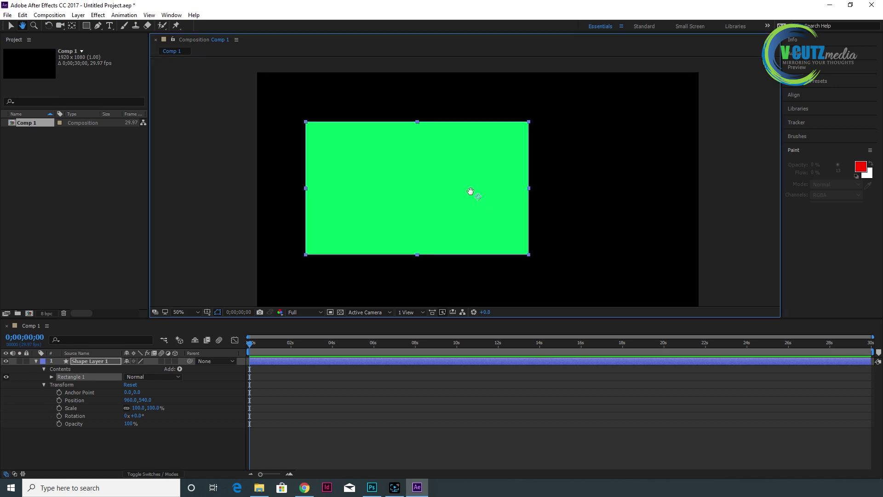
{"action": "left_click", "coordinate": [34, 26]}
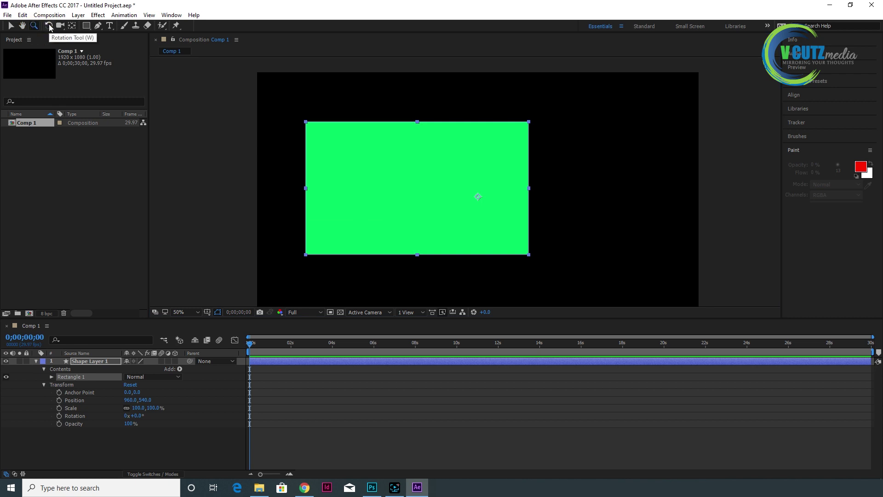
{"action": "left_click", "coordinate": [99, 29]}
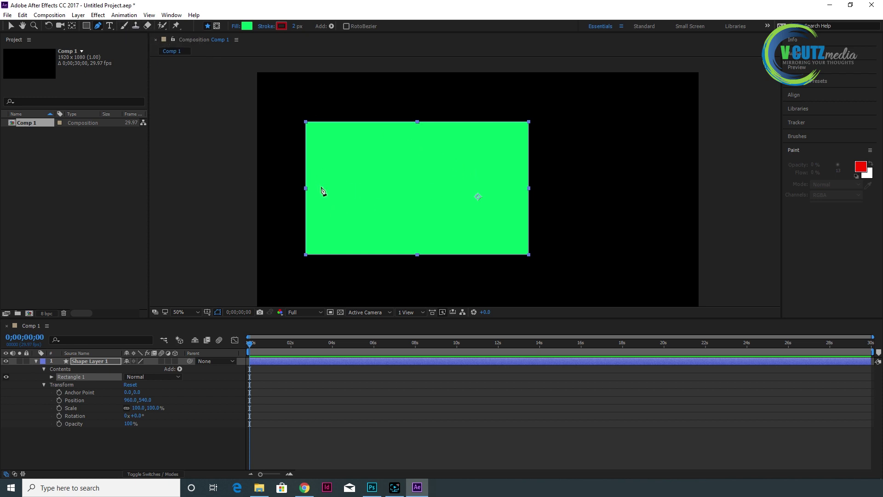
Move the green rectangle down and right, adjusting Position toward 801,561
{"action": "left_click", "coordinate": [11, 26]}
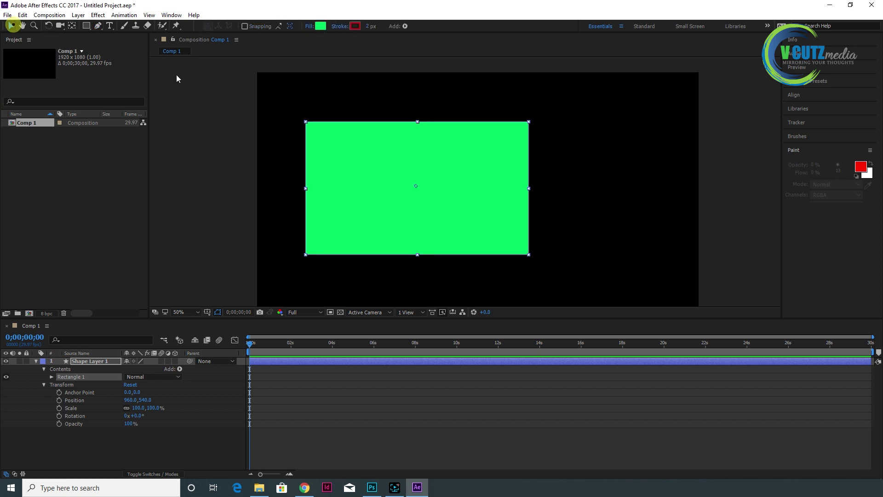
{"action": "left_click", "coordinate": [424, 174]}
{"action": "left_click_drag", "start_coordinate": [464, 178], "coordinate": [475, 189]}
{"action": "left_click_drag", "start_coordinate": [128, 400], "coordinate": [147, 400]}
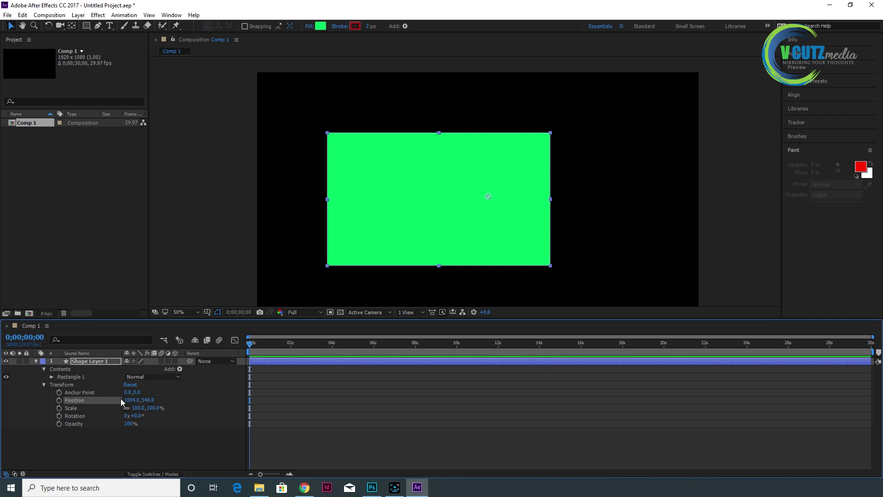
{"action": "left_click_drag", "start_coordinate": [129, 401], "coordinate": [158, 412]}
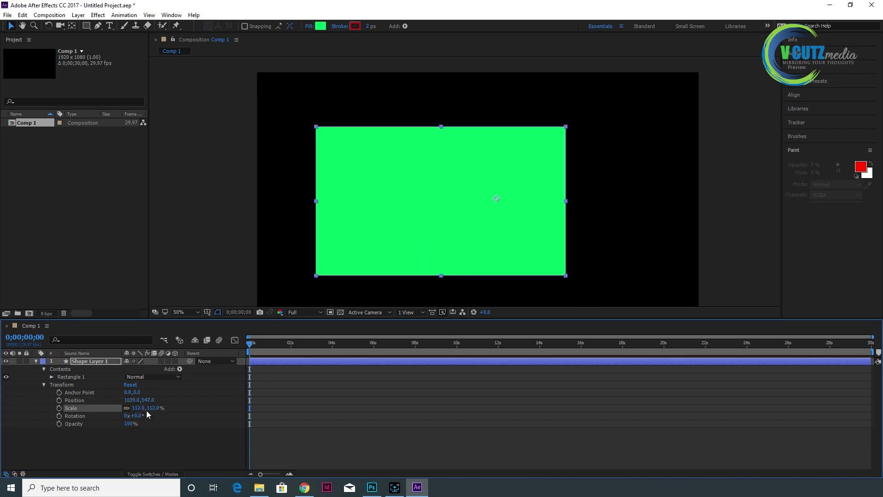
Set anchor point -212.5,12.5, Scale 118% and Rotation 0°, then preview Opacity fading
{"action": "left_click", "coordinate": [71, 26]}
{"action": "left_click_drag", "start_coordinate": [496, 197], "coordinate": [439, 199]}
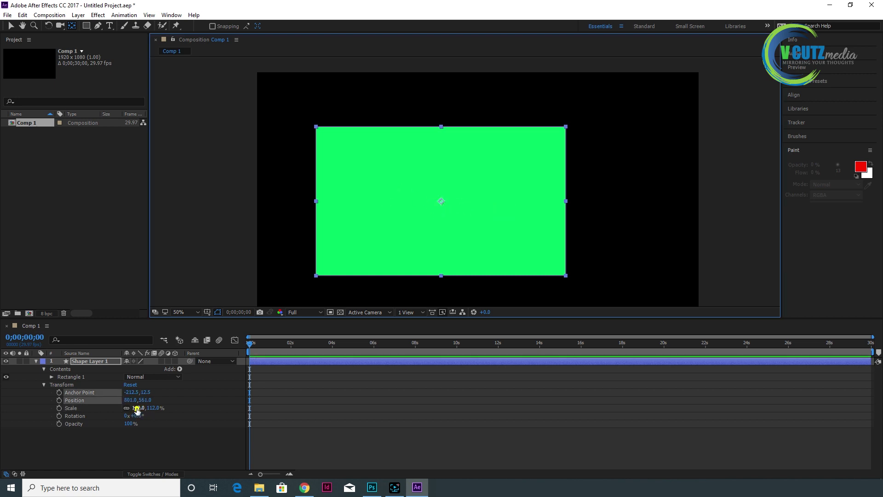
{"action": "mouse_move", "coordinate": [137, 409]}
{"action": "left_mouse_down"}
{"action": "mouse_move", "coordinate": [155, 409]}
{"action": "mouse_move", "coordinate": [137, 417]}
{"action": "left_mouse_up"}
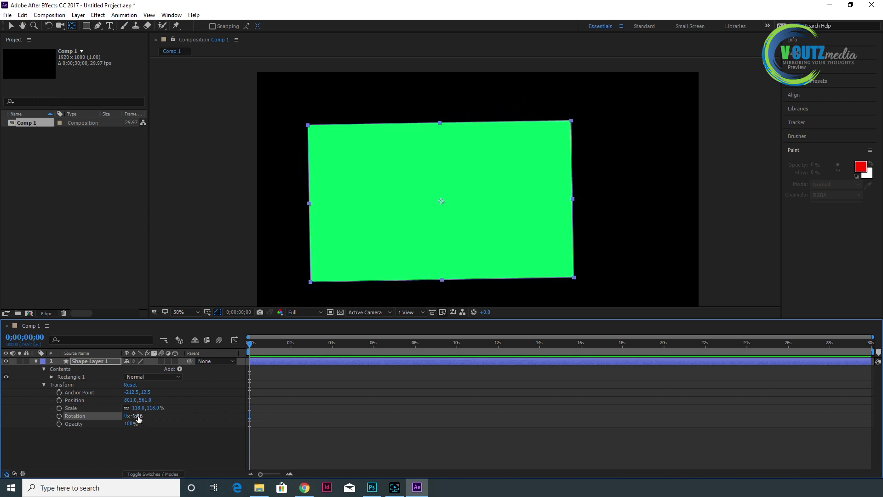
{"action": "left_click", "coordinate": [137, 417]}
{"action": "type", "text": "0"}
{"action": "key", "text": "Return"}
{"action": "left_click", "coordinate": [128, 422]}
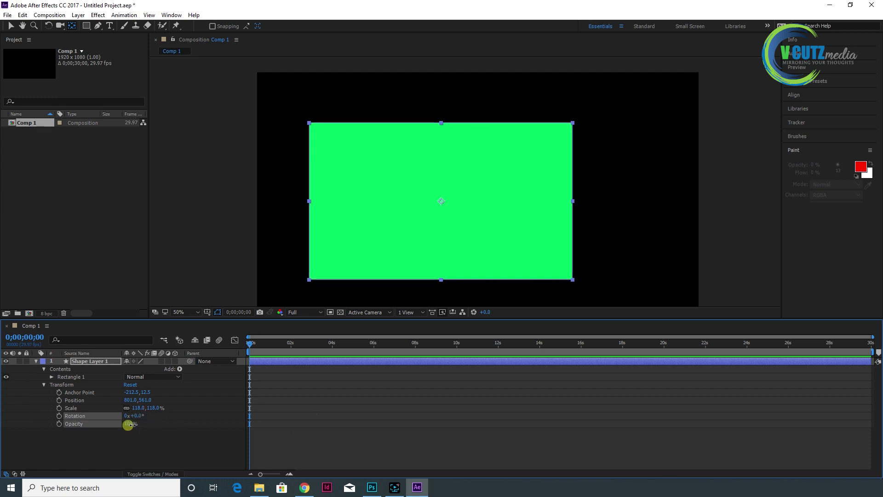
{"action": "left_click_drag", "start_coordinate": [128, 423], "coordinate": [152, 433]}
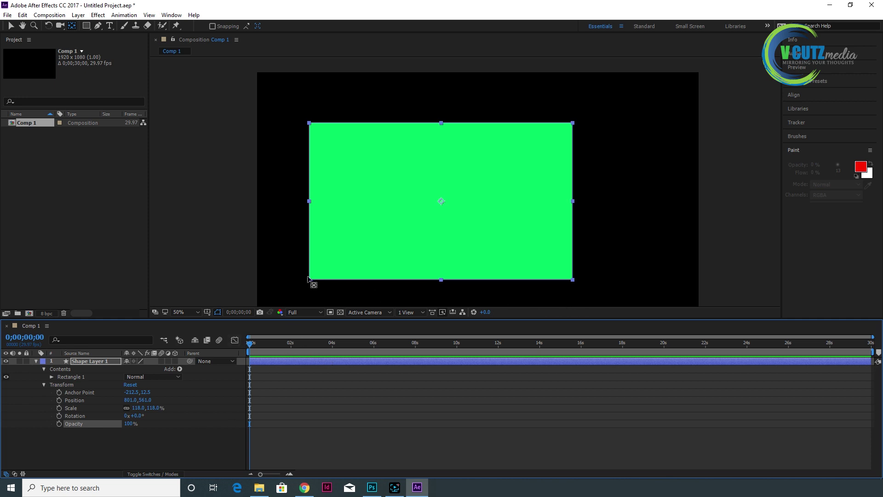
{"action": "left_click", "coordinate": [316, 311]}
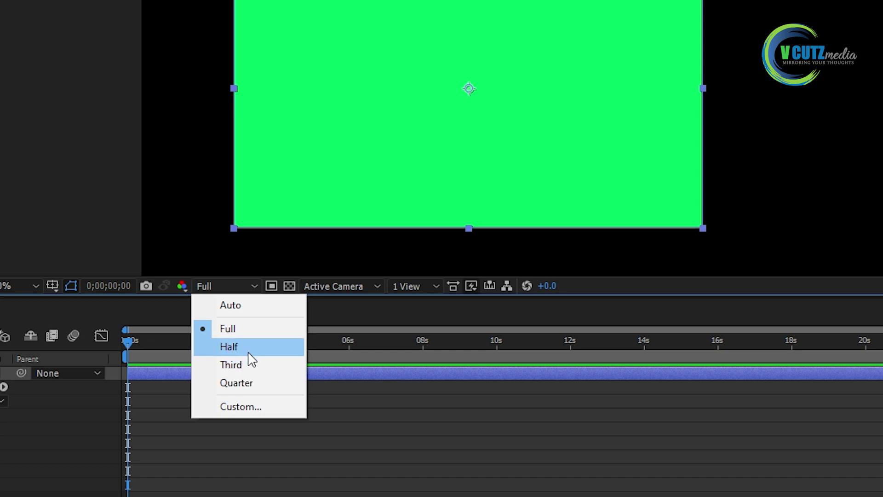
{"action": "left_click", "coordinate": [249, 353]}
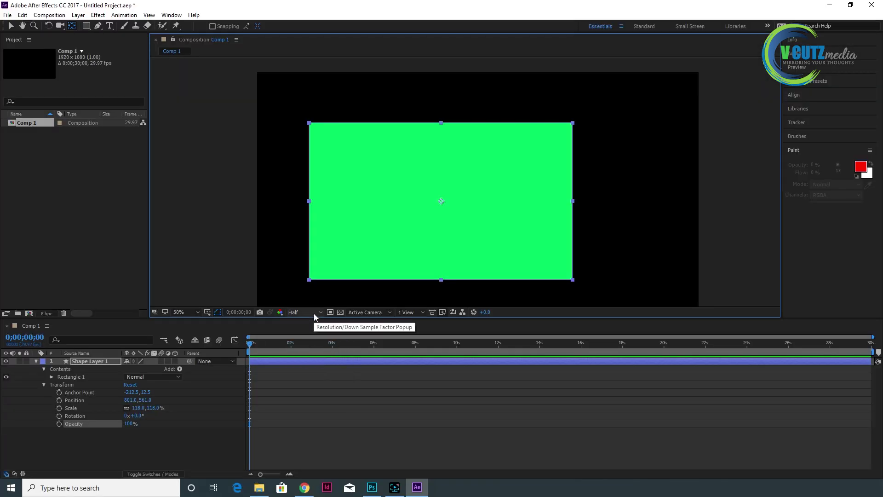
{"action": "left_click", "coordinate": [314, 314]}
{"action": "left_click", "coordinate": [313, 339]}
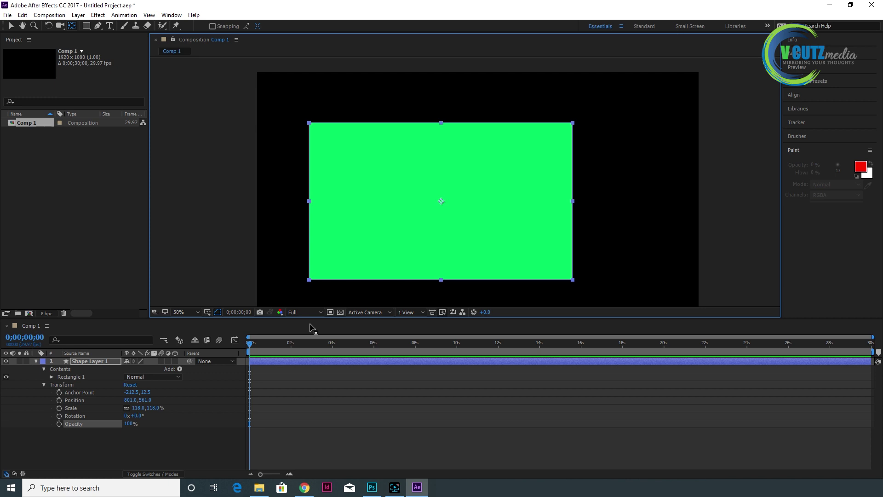